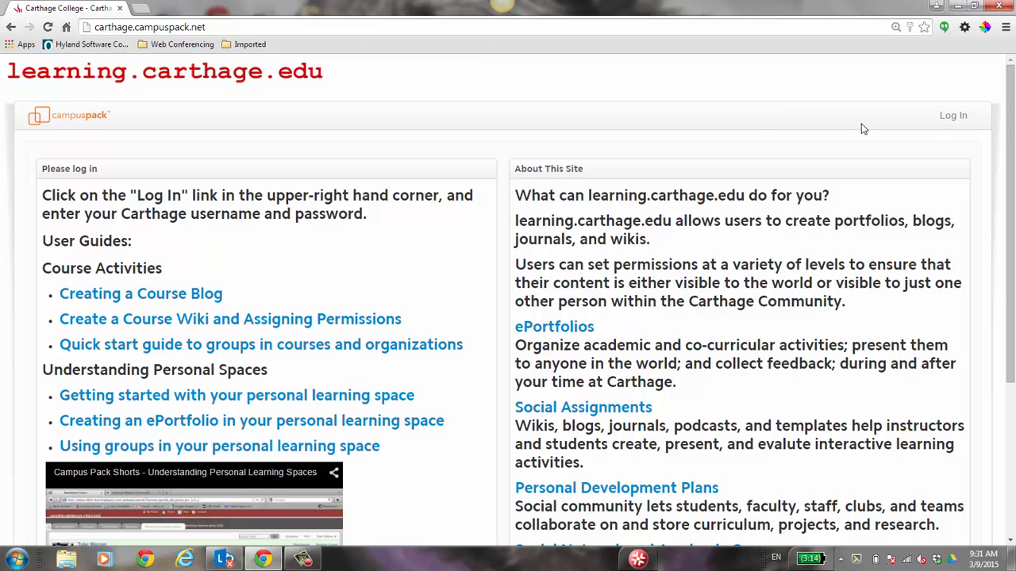
# - Log in to Campus Pack with your Carthage username and password
pyautogui.click(953, 115)
pyautogui.write('cgrugel')
pyautogui.press('Tab')
pyautogui.write('*******')
pyautogui.press('Return')
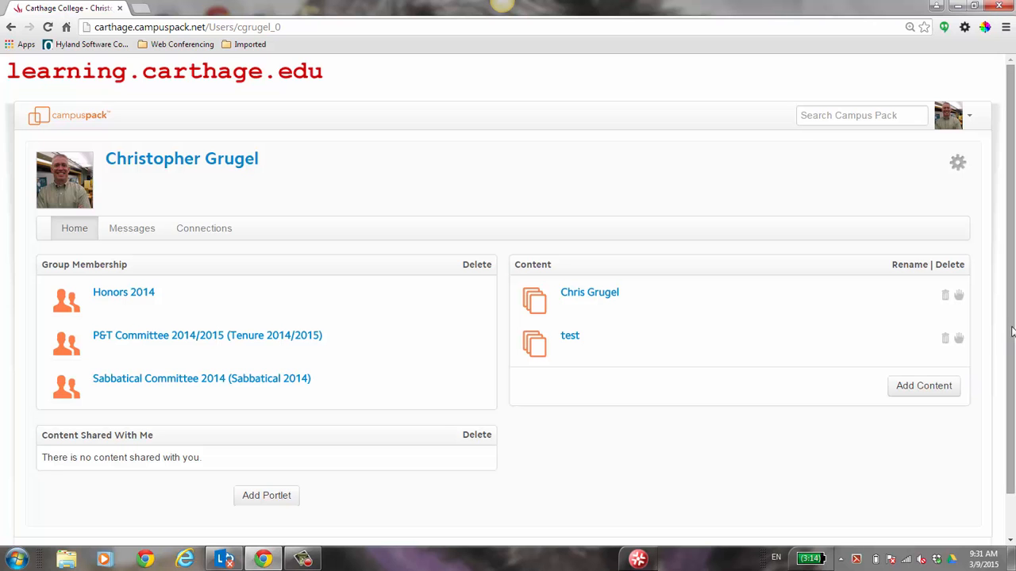
# - Add a Folder portlet titled 'My wikis' to the personal home page
pyautogui.moveTo(1013, 331); pyautogui.dragTo(1013, 356)
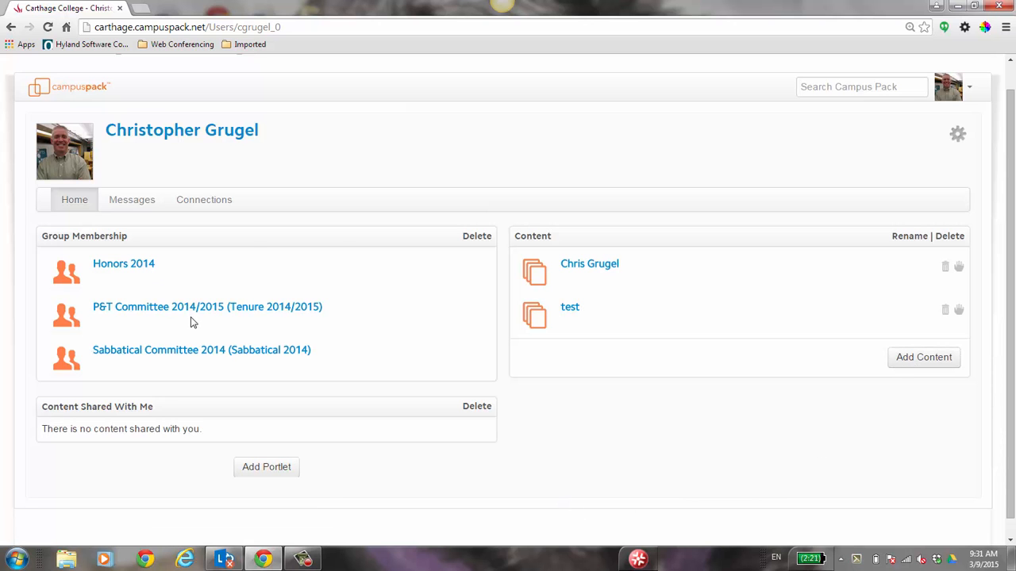
pyautogui.click(278, 470)
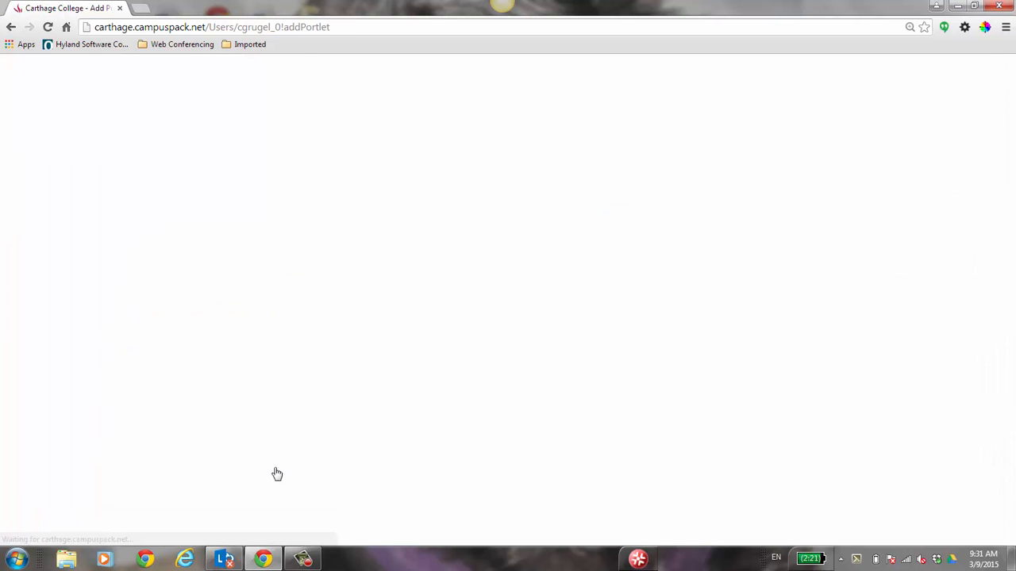
pyautogui.scroll(-1, 1013, 276)
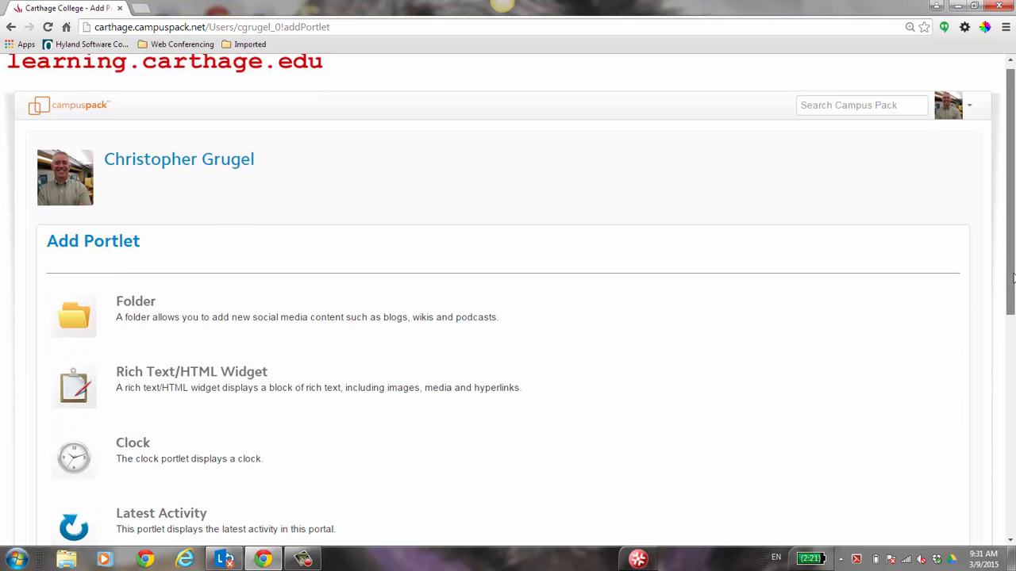
pyautogui.scroll(-1, 1012, 276)
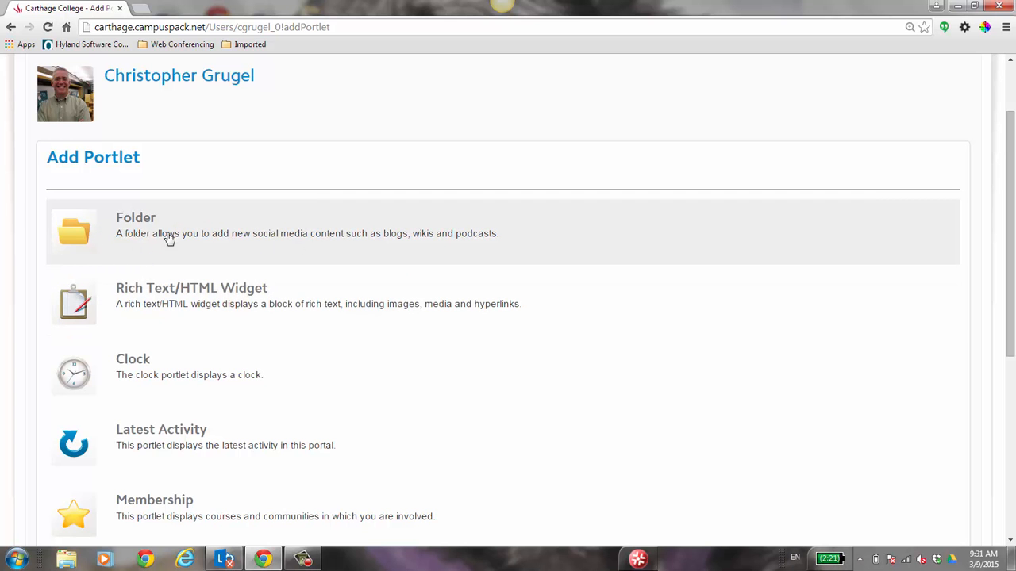
pyautogui.click(149, 234)
pyautogui.click(231, 262)
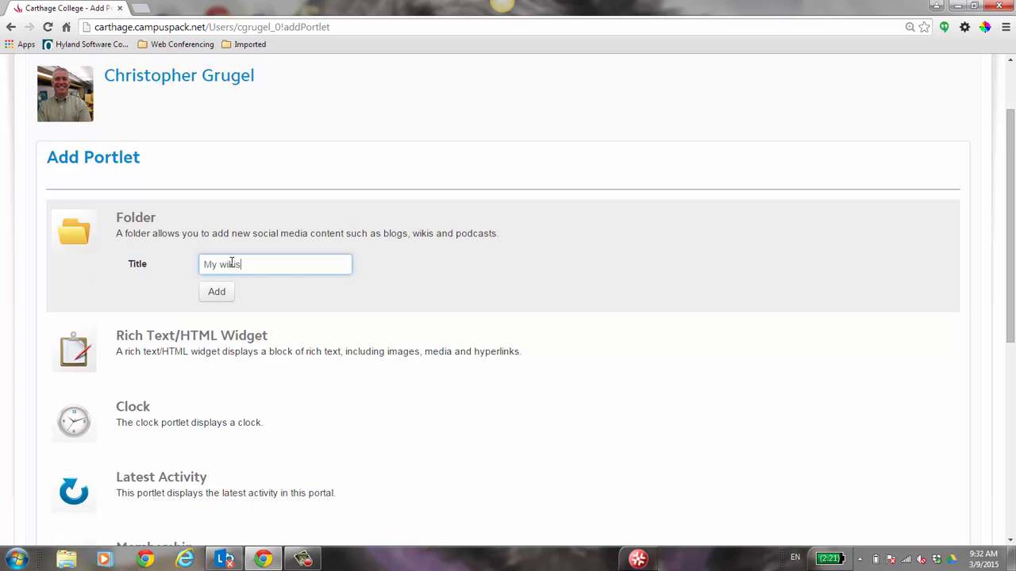
pyautogui.click(215, 299)
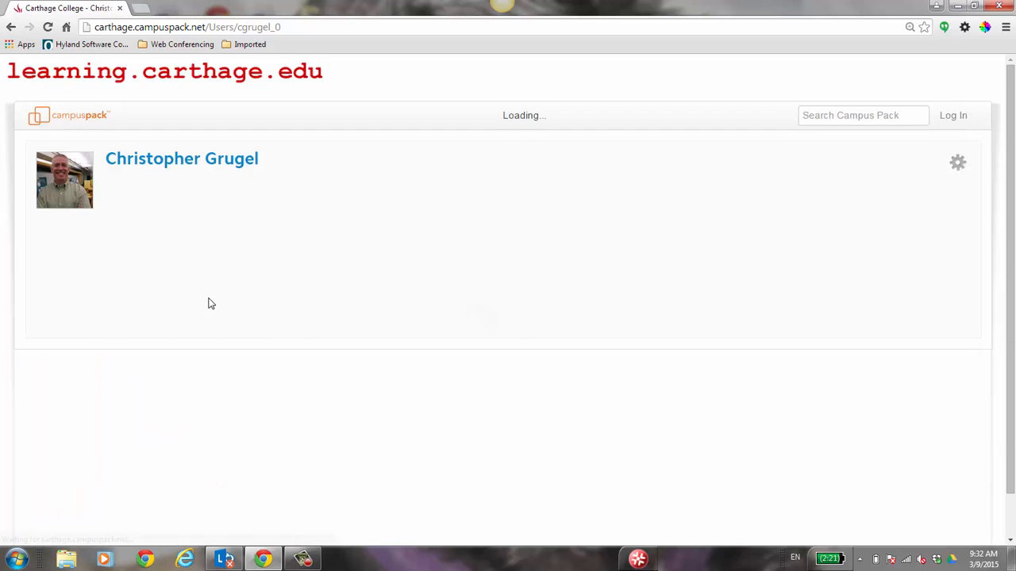
pyautogui.moveTo(1009, 369); pyautogui.dragTo(1009, 453)
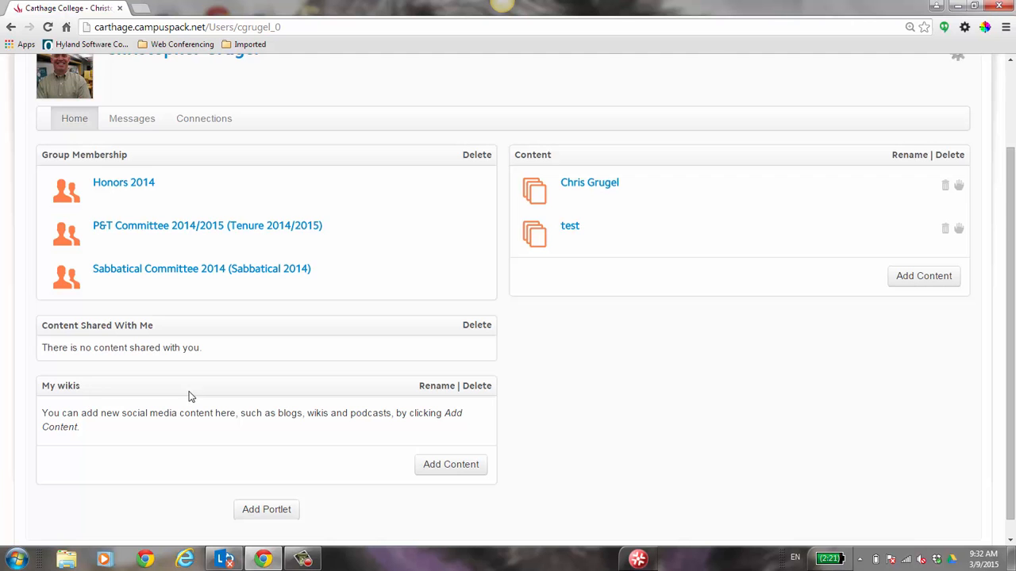
# - Create a blank wiki titled 'The story of my life' inside the My wikis folder
pyautogui.click(464, 472)
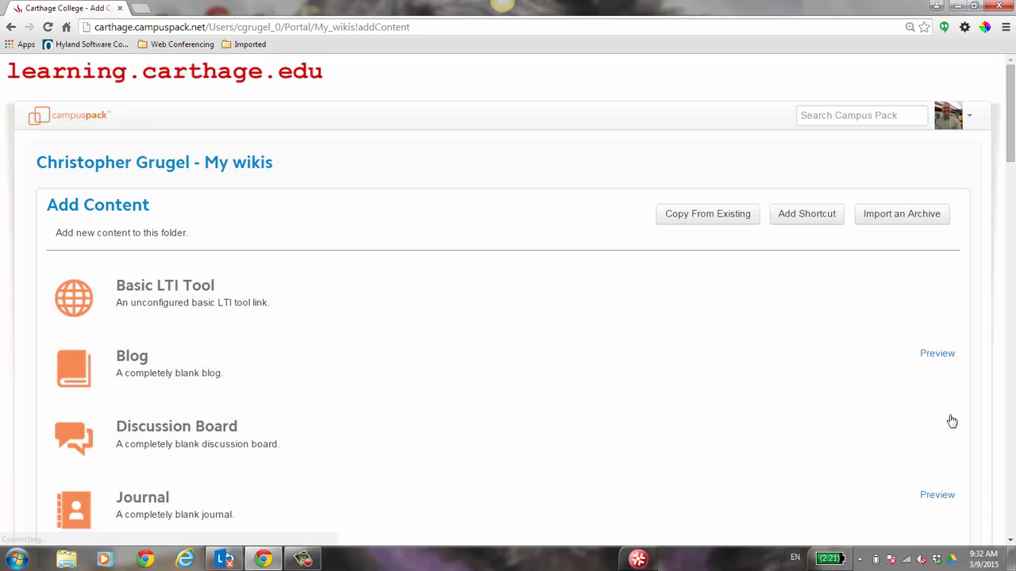
pyautogui.moveTo(1012, 119); pyautogui.dragTo(1005, 157)
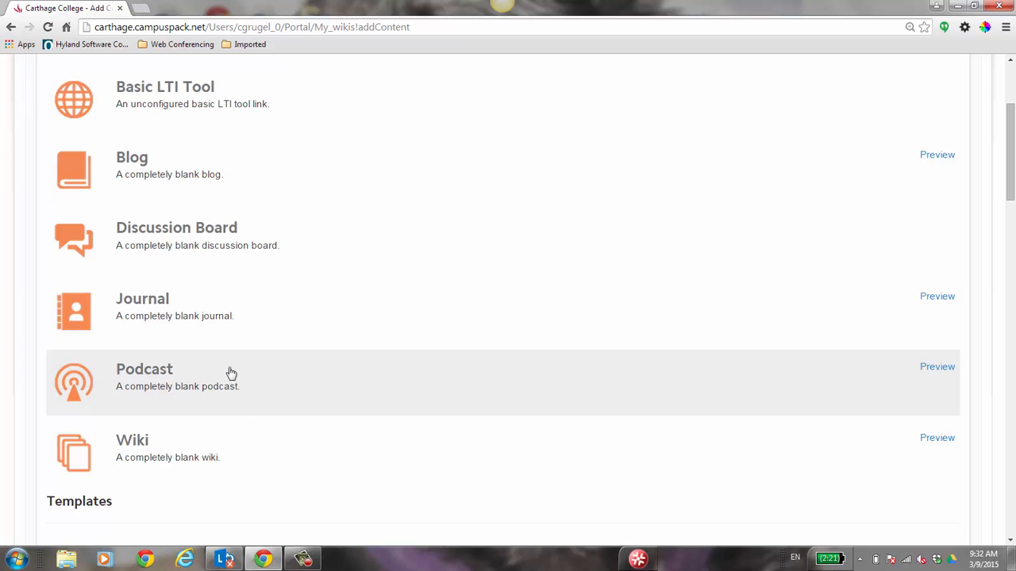
pyautogui.click(175, 456)
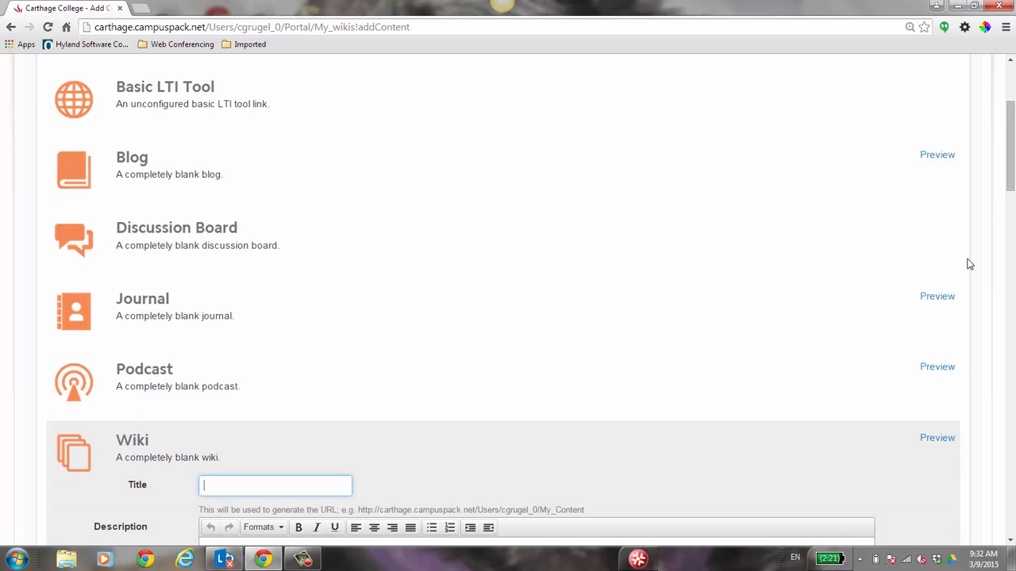
pyautogui.moveTo(1011, 179); pyautogui.dragTo(1012, 186)
pyautogui.click(275, 435)
pyautogui.write('The story of my life')
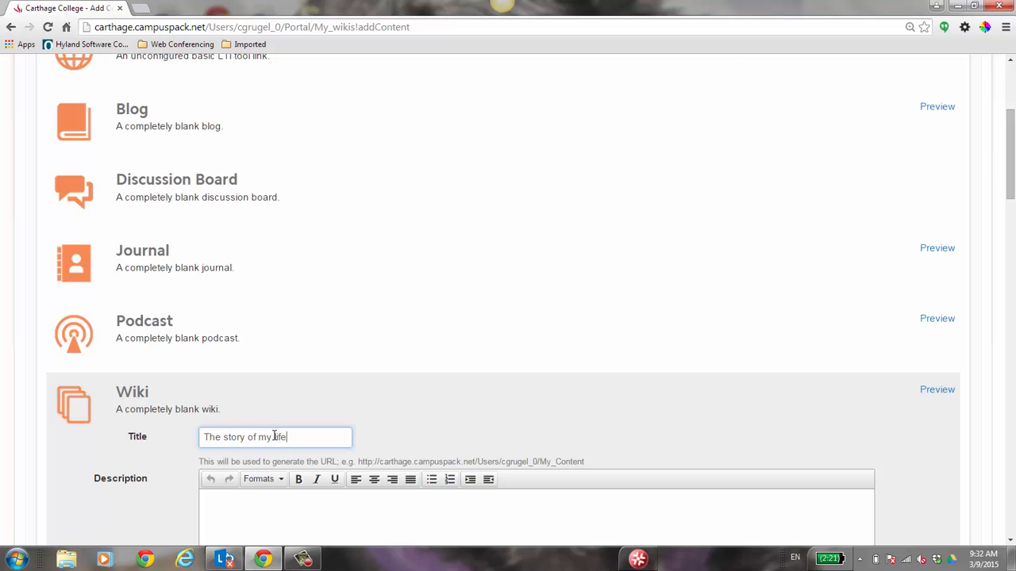
pyautogui.moveTo(1011, 183); pyautogui.dragTo(1011, 243)
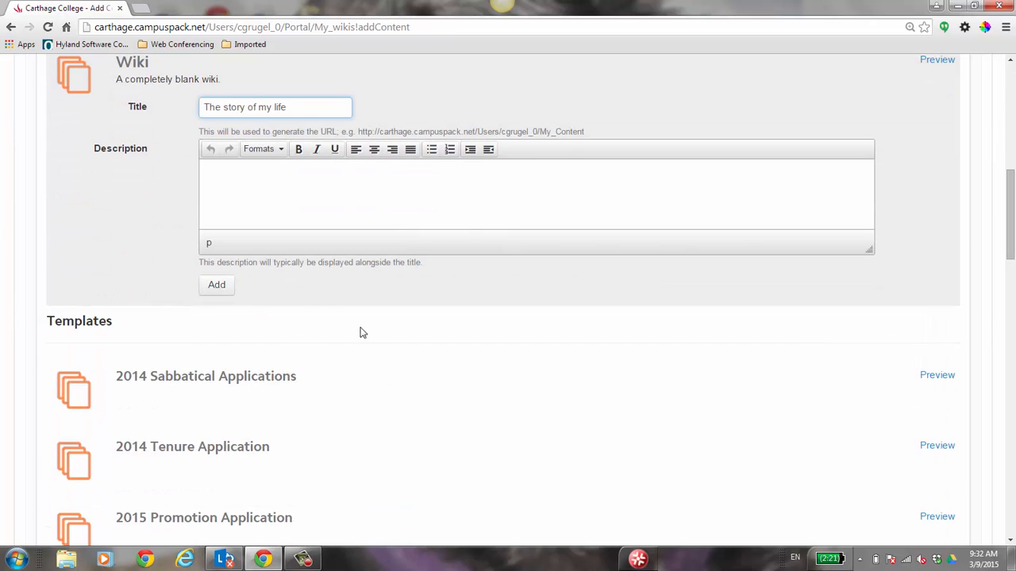
pyautogui.click(220, 287)
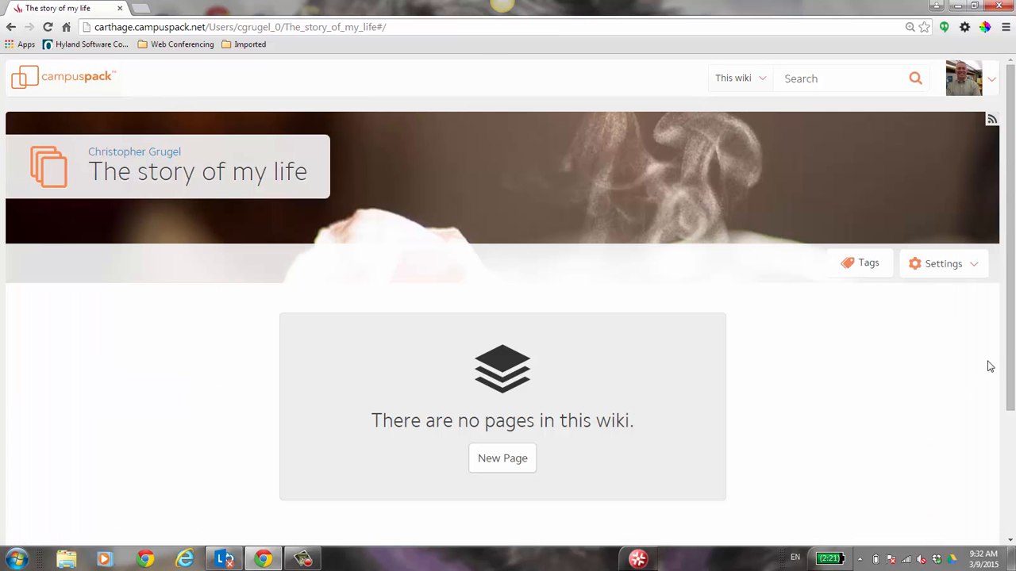
# - Draft a new wiki page 'My biography' with the body 'This is a story about me.'
pyautogui.moveTo(1012, 333); pyautogui.dragTo(1013, 346)
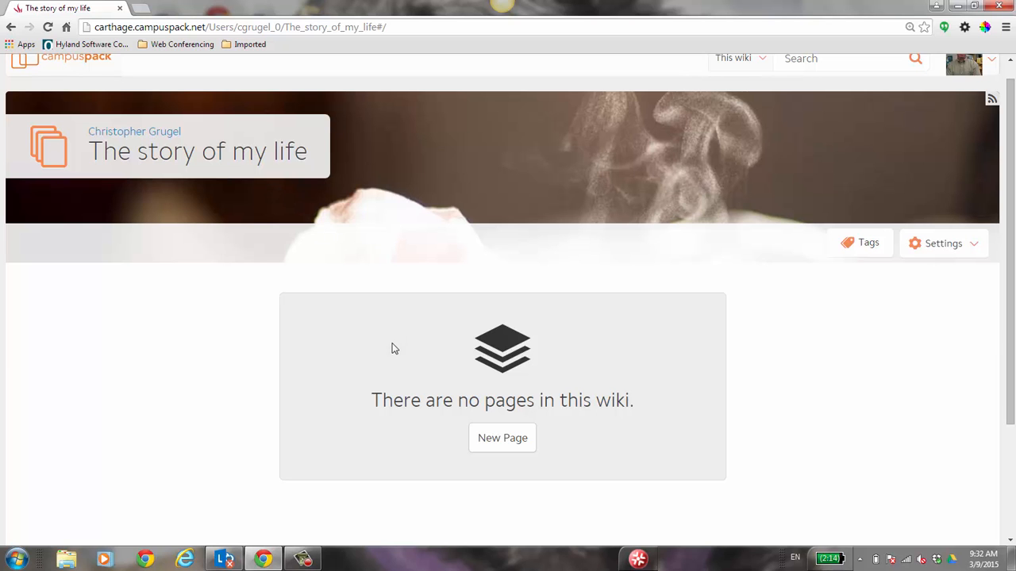
pyautogui.click(515, 440)
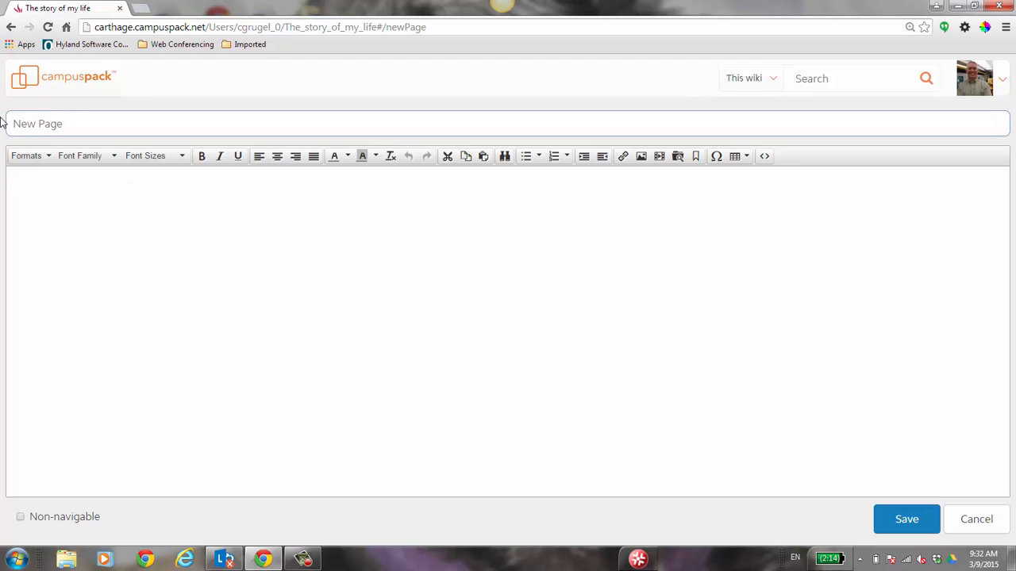
pyautogui.write('My biography')
pyautogui.click(102, 190)
pyautogui.write('Th')
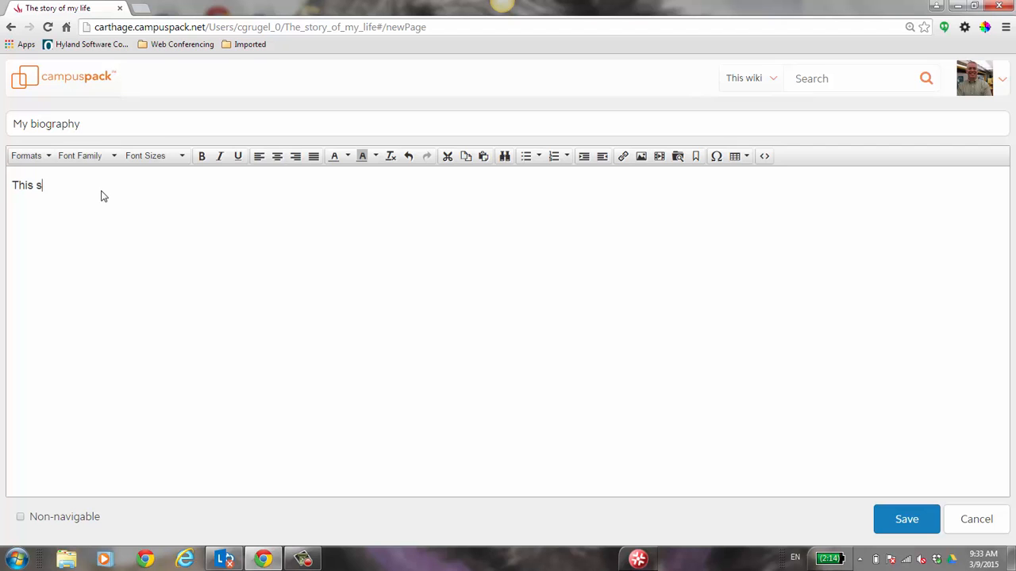
pyautogui.write('is is a story about me.')
# - Upload The secret life of a librarian.docx from the Desktop, insert its link, and save the page
pyautogui.click(678, 156)
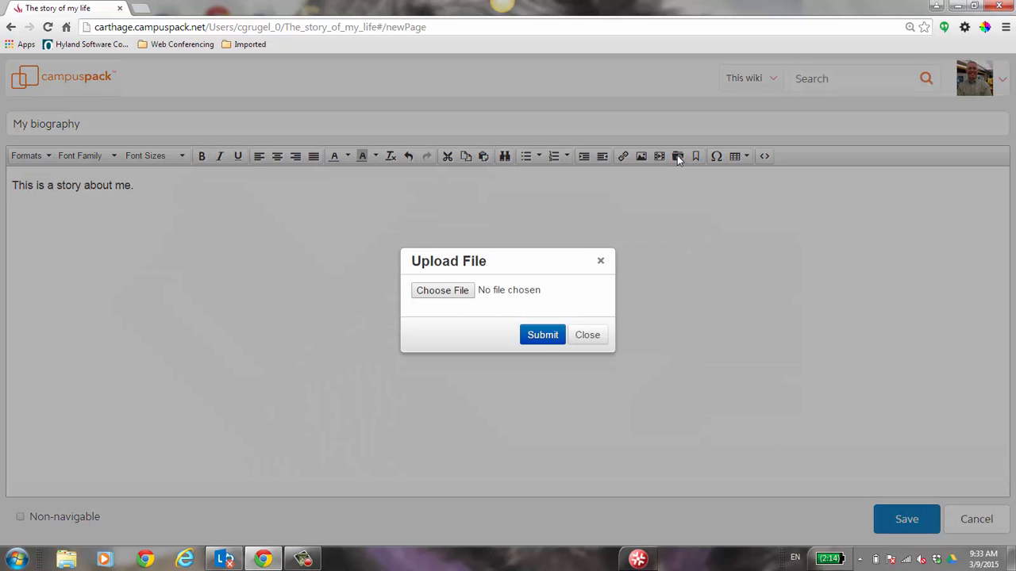
pyautogui.click(461, 302)
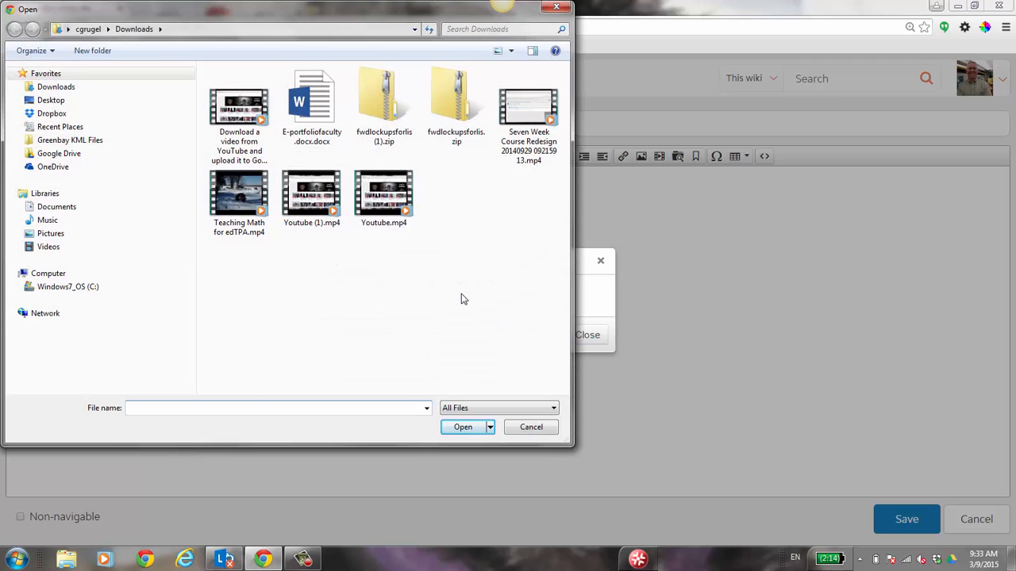
pyautogui.click(51, 100)
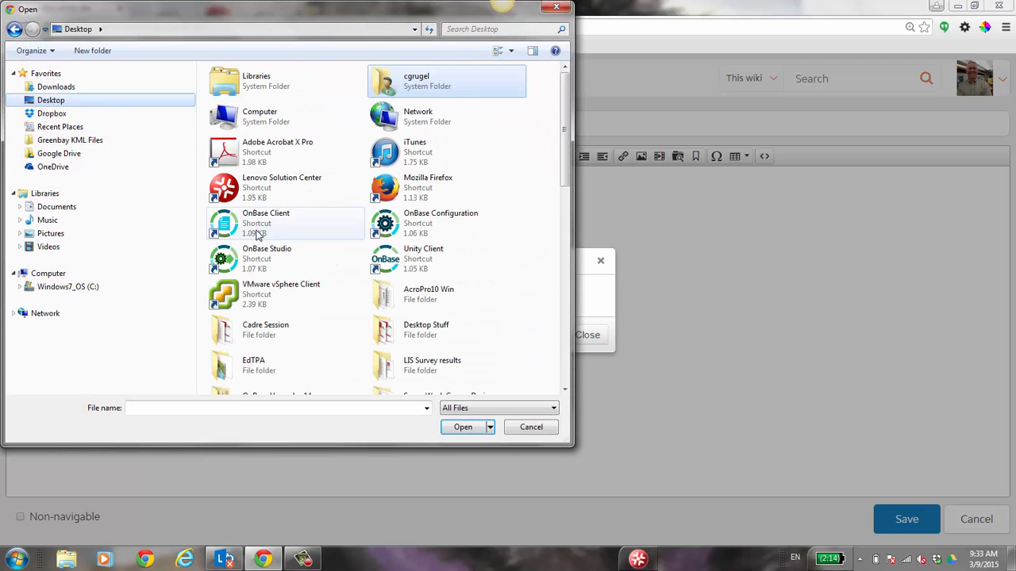
pyautogui.moveTo(568, 137); pyautogui.dragTo(558, 352)
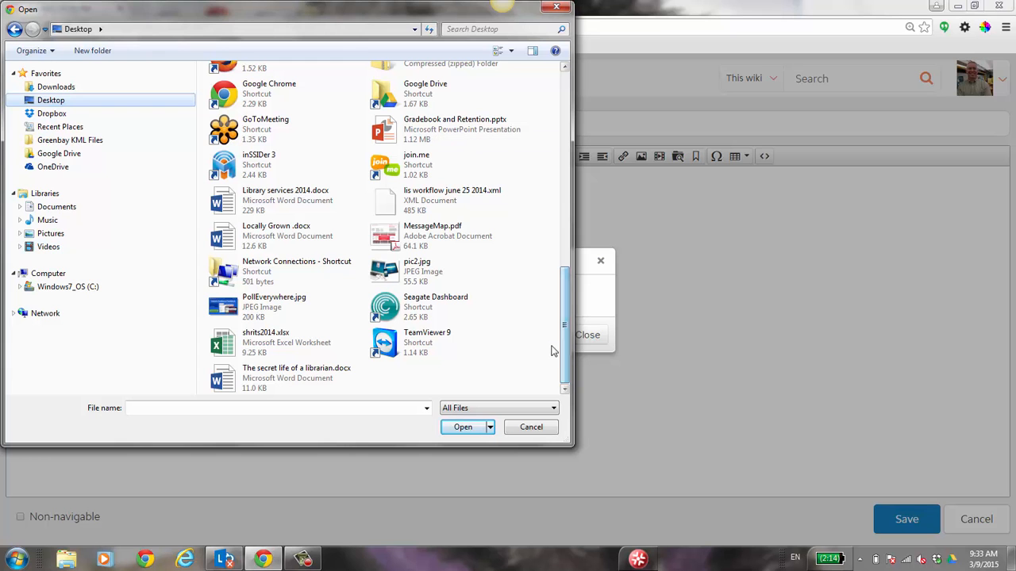
pyautogui.click(268, 373)
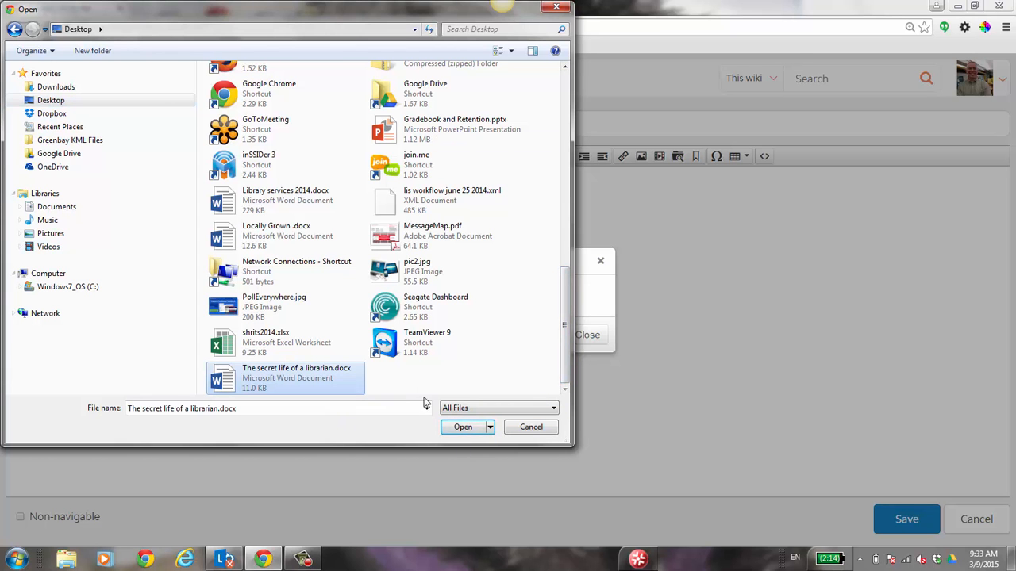
pyautogui.click(471, 429)
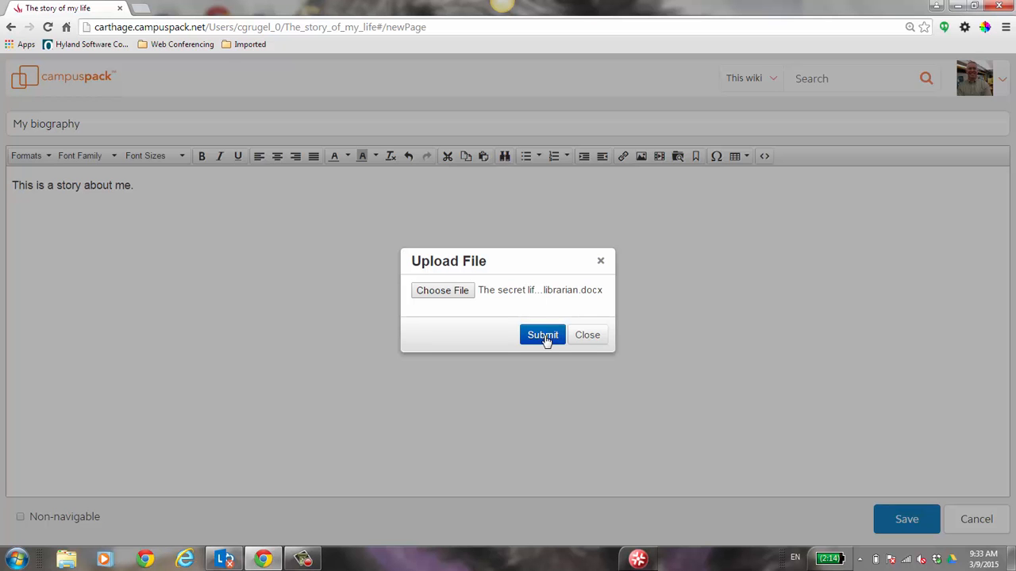
pyautogui.click(543, 336)
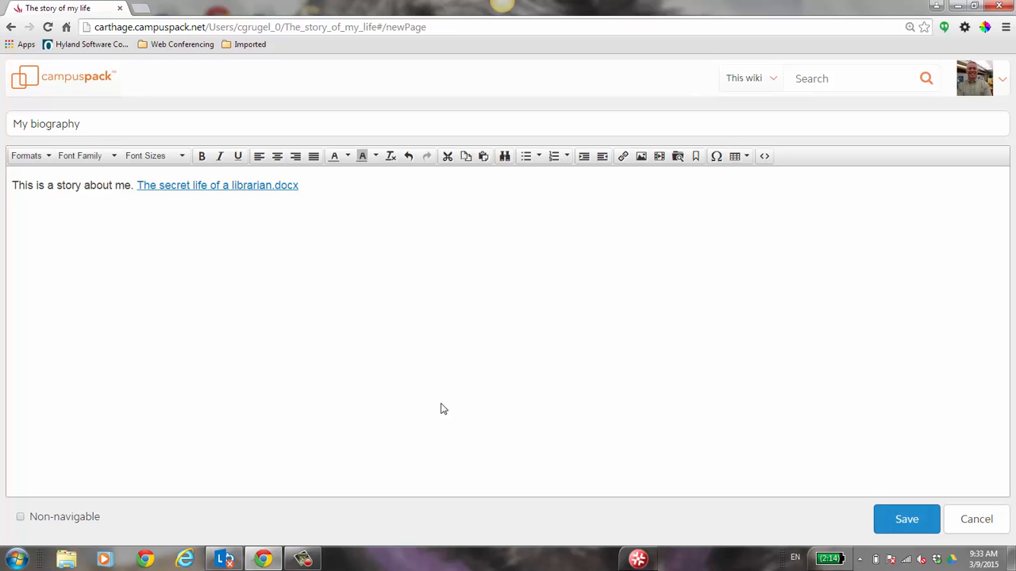
pyautogui.click(223, 187)
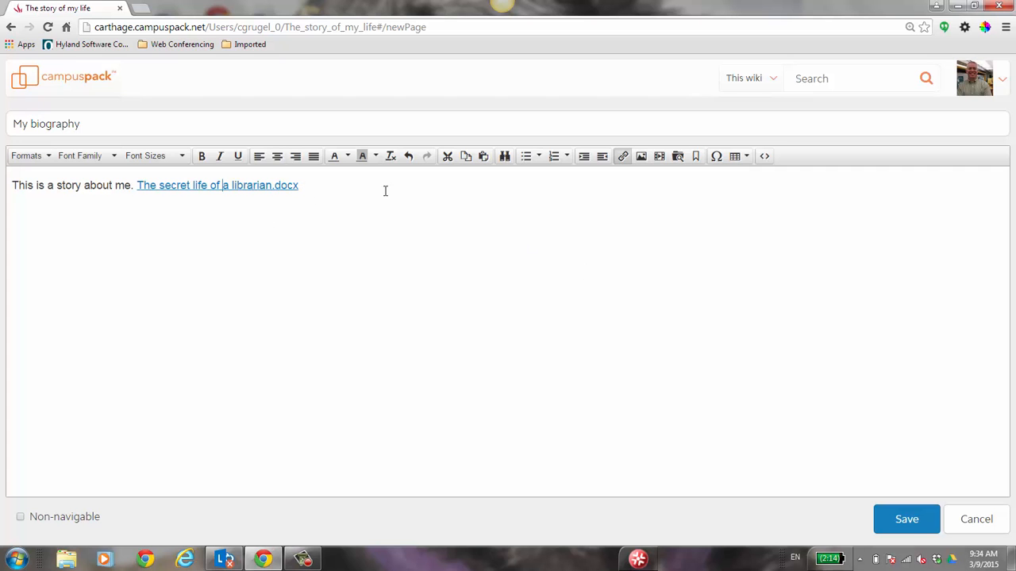
pyautogui.click(907, 520)
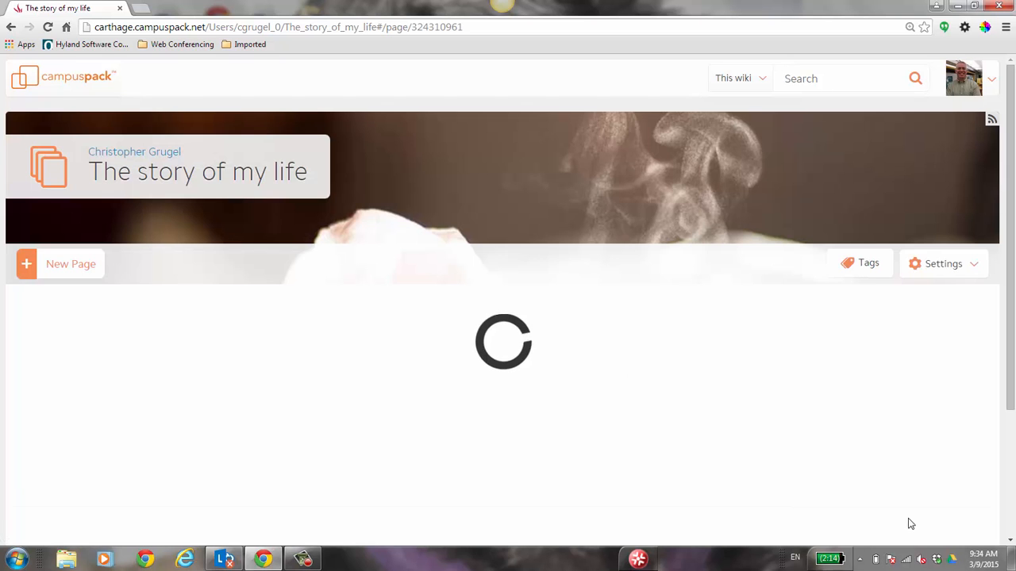
# - Scroll through the saved My biography page and bring up the wiki's Settings menu
pyautogui.moveTo(1014, 325); pyautogui.dragTo(1015, 377)
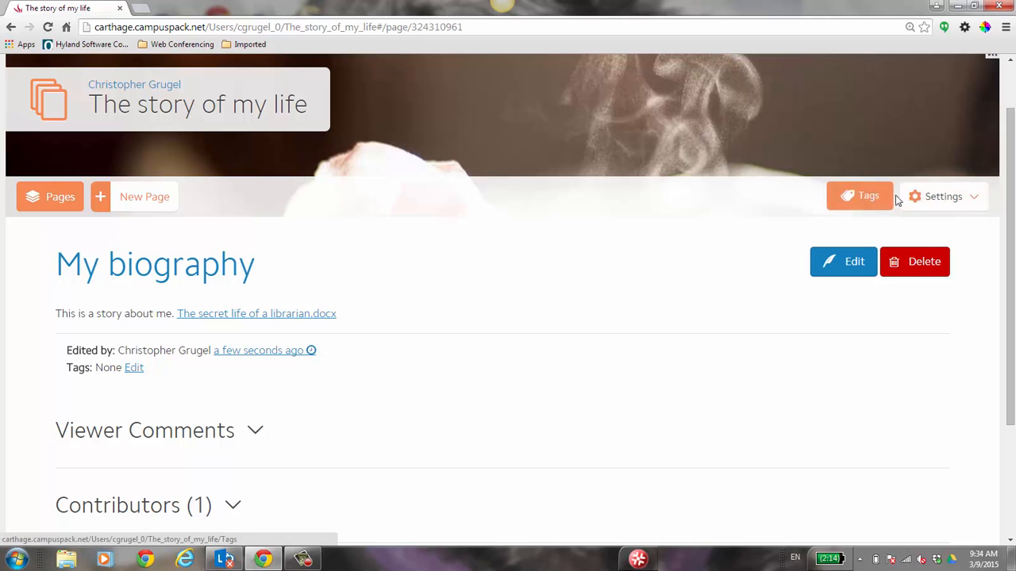
pyautogui.click(961, 203)
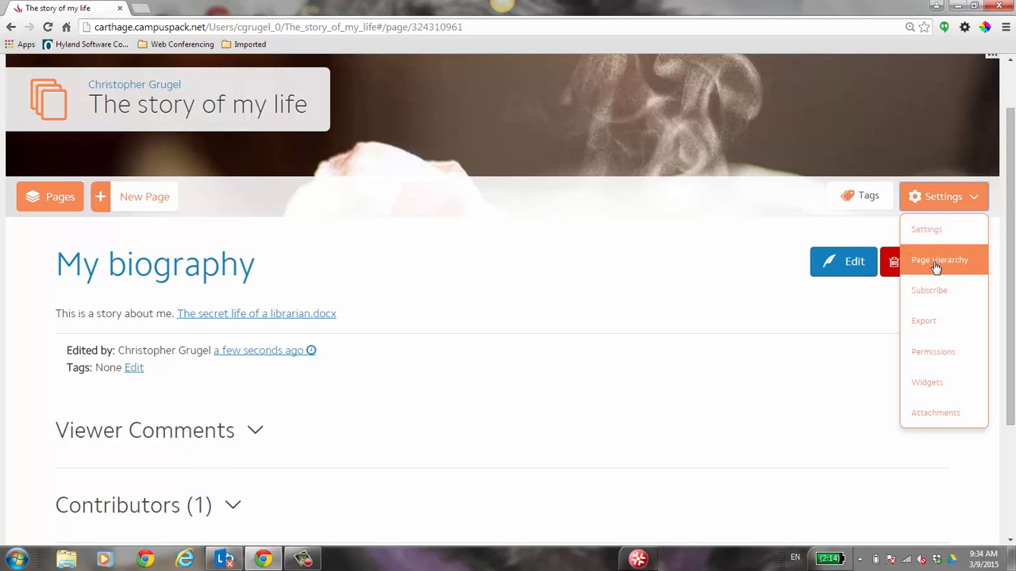
# - In the wiki's Permissions, search the People list under Add Authors by a user's surname
pyautogui.click(937, 355)
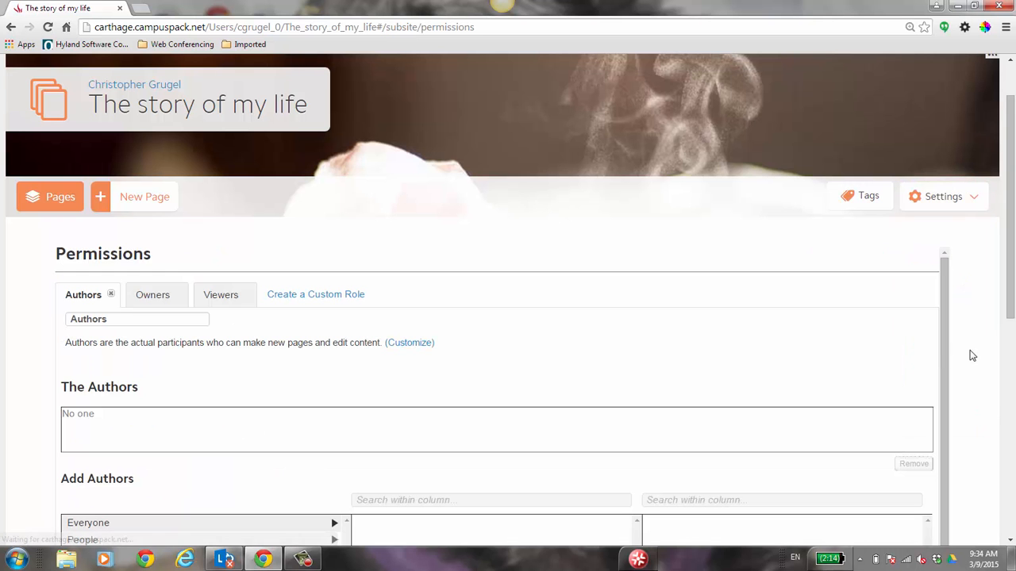
pyautogui.moveTo(1012, 236); pyautogui.dragTo(1013, 312)
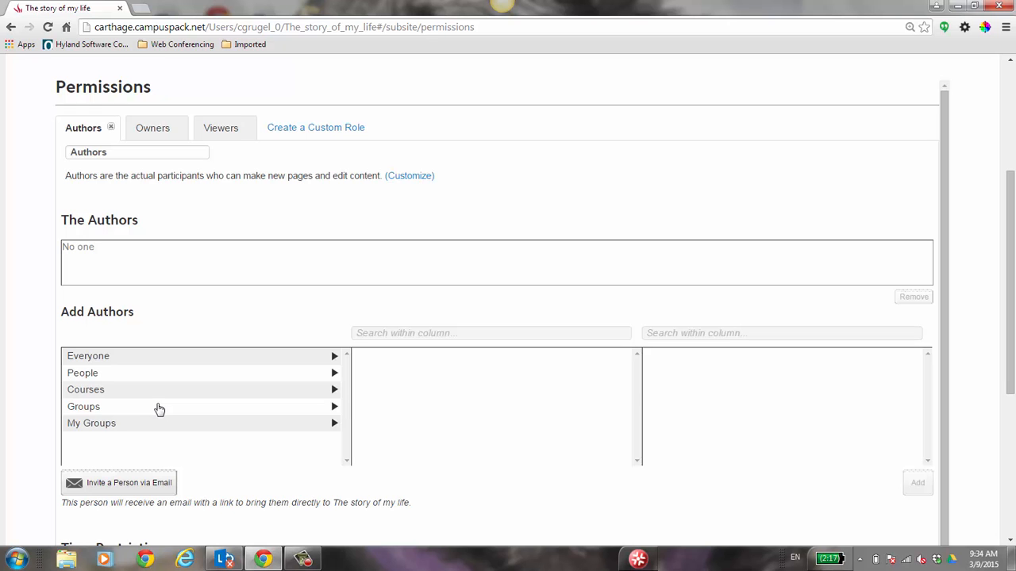
pyautogui.click(223, 358)
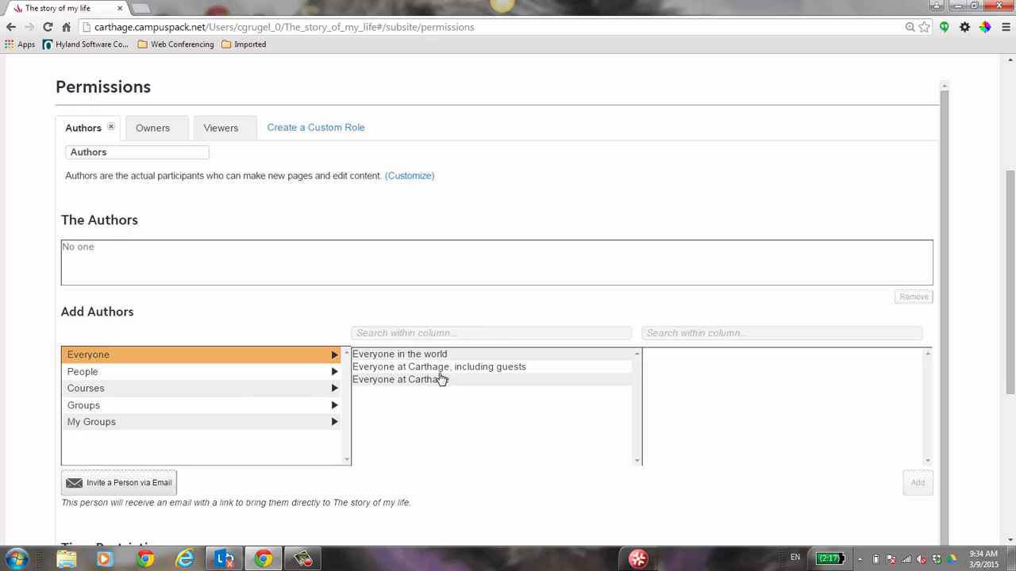
pyautogui.click(227, 378)
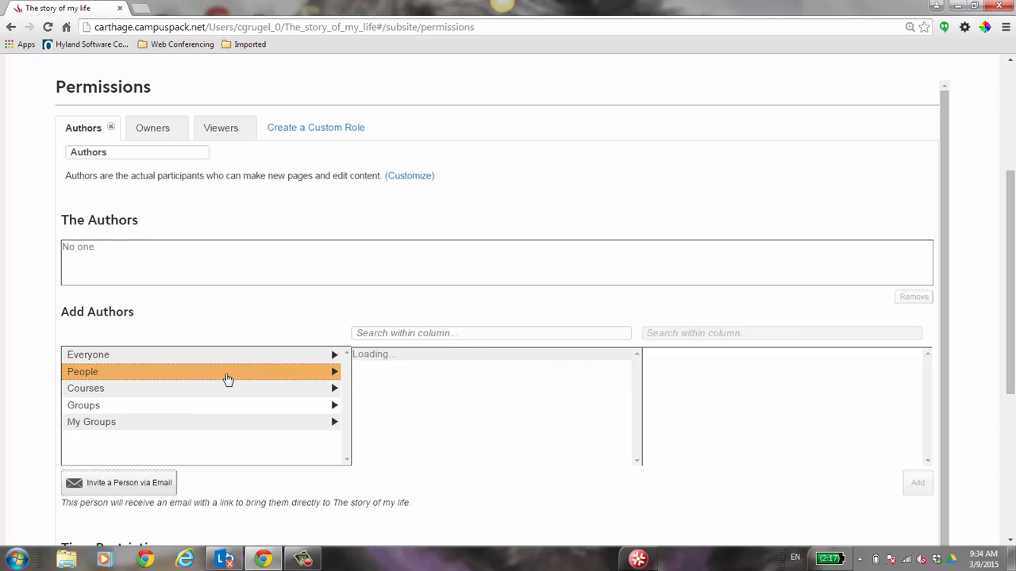
pyautogui.click(414, 334)
pyautogui.write('robinson')
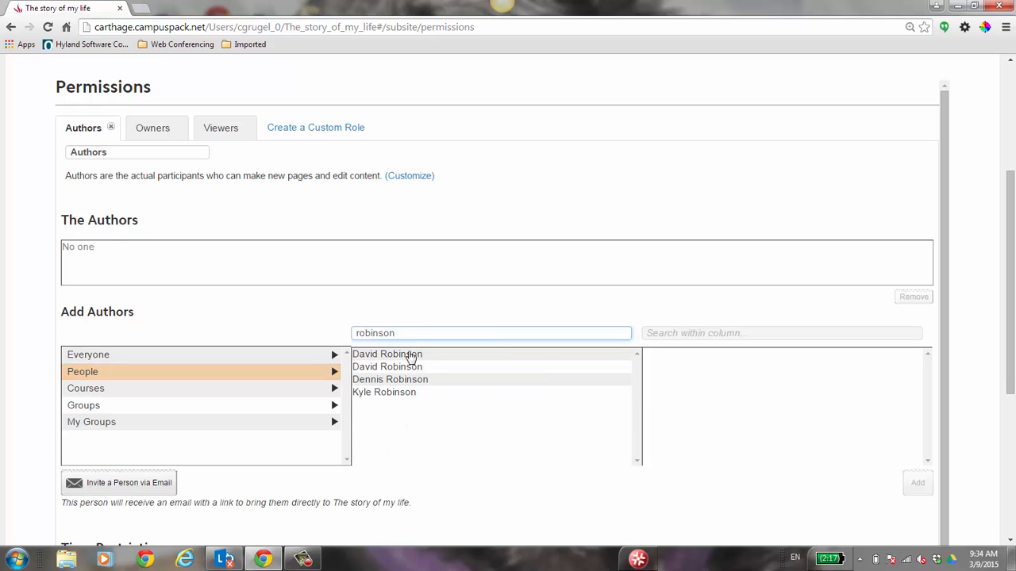
pyautogui.moveTo(399, 358)
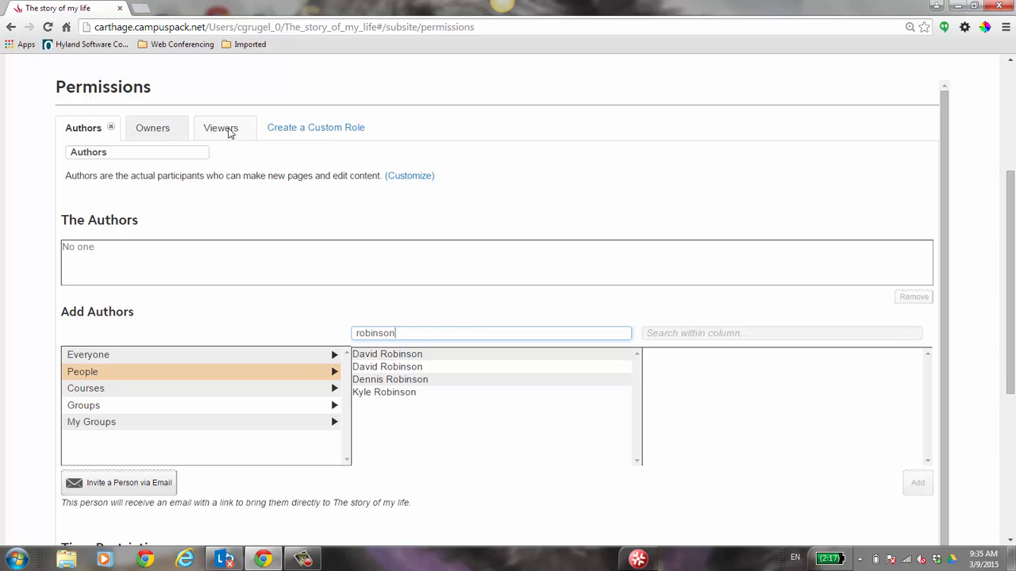
# - Add 'Everyone in the world' as wiki viewers and save the permissions with Save & Exit
pyautogui.click(228, 132)
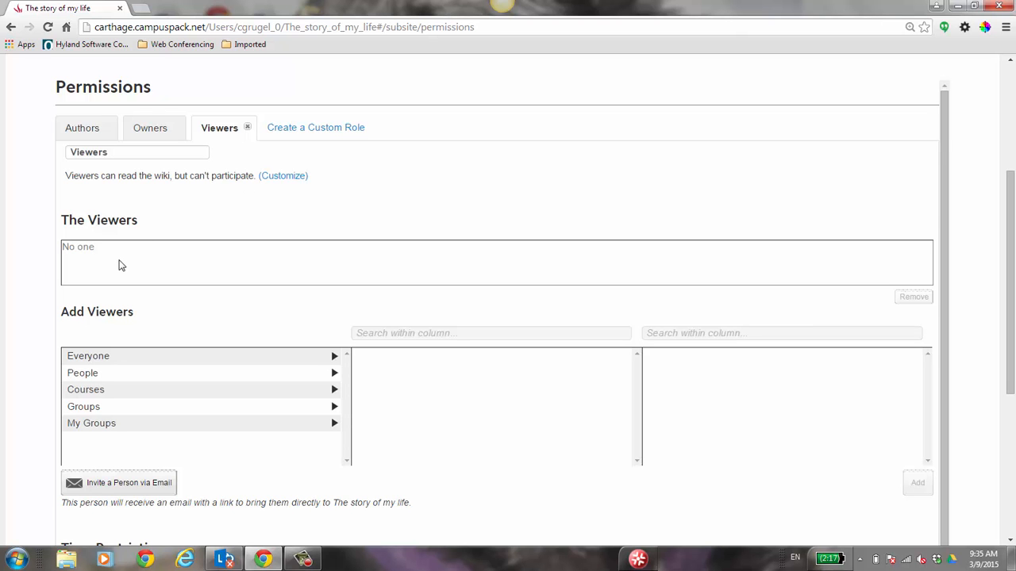
pyautogui.click(180, 362)
pyautogui.click(395, 355)
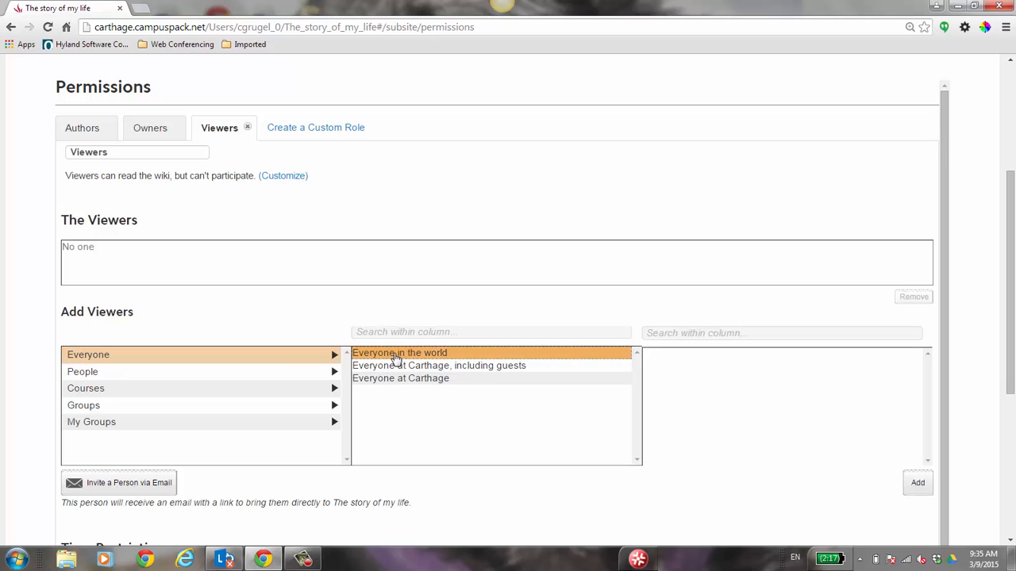
pyautogui.click(919, 484)
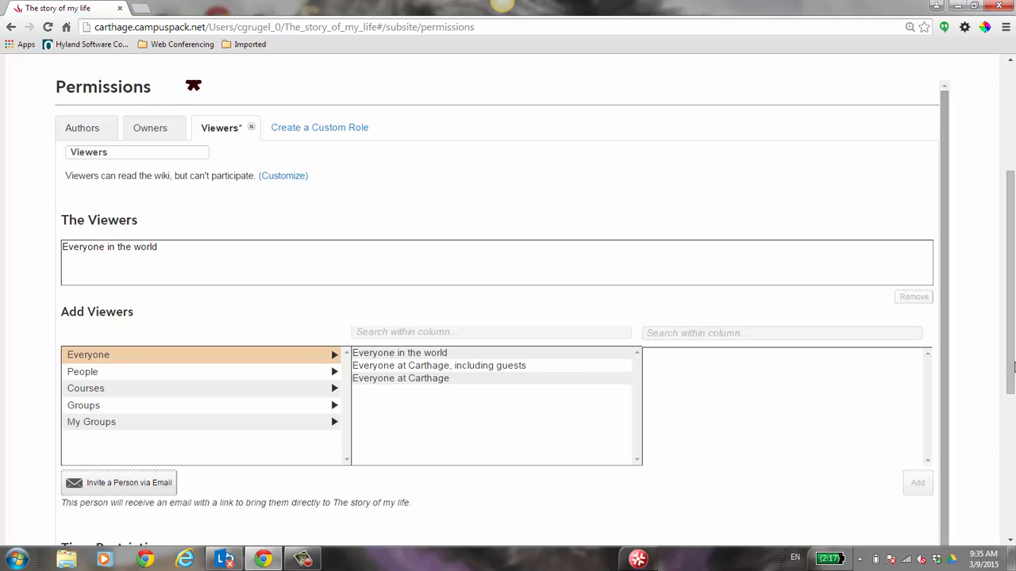
pyautogui.scroll(-2, 1013, 421)
pyautogui.scroll(-2, 1013, 420)
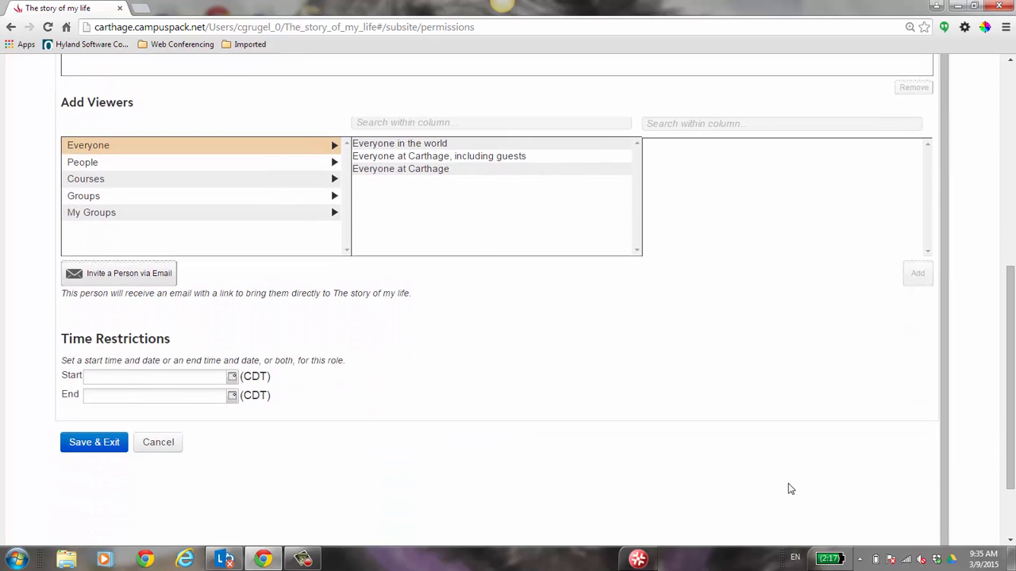
pyautogui.click(82, 443)
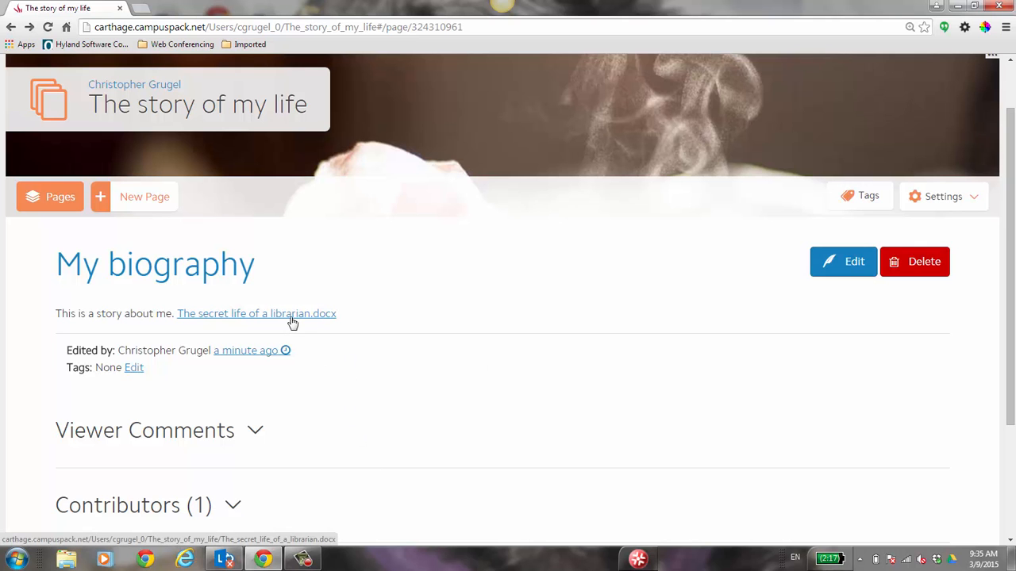
# - Confirm the wiki's Attachments list shows The secret life of a librarian.docx at 11.4 kb
pyautogui.click(977, 205)
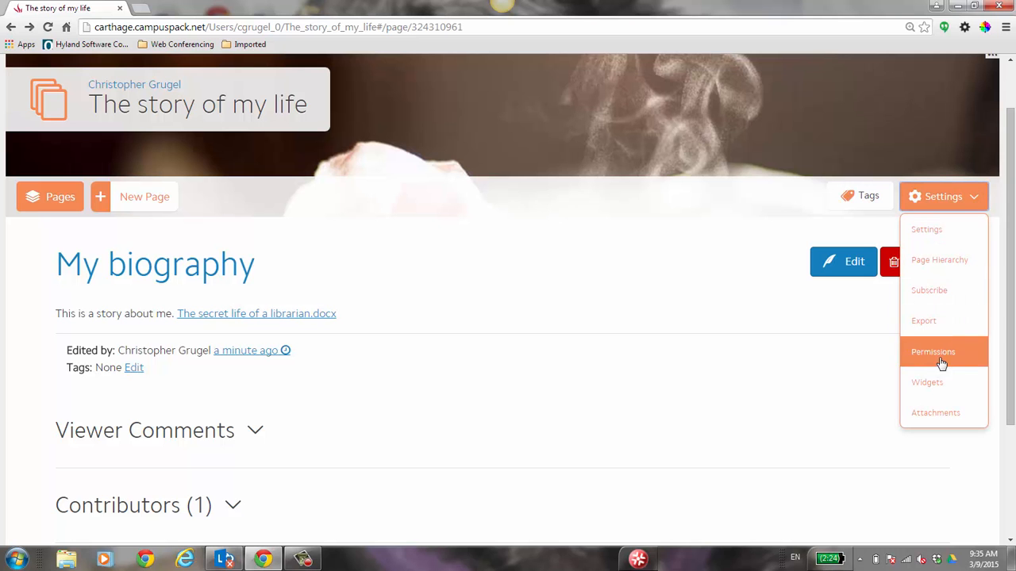
pyautogui.click(934, 414)
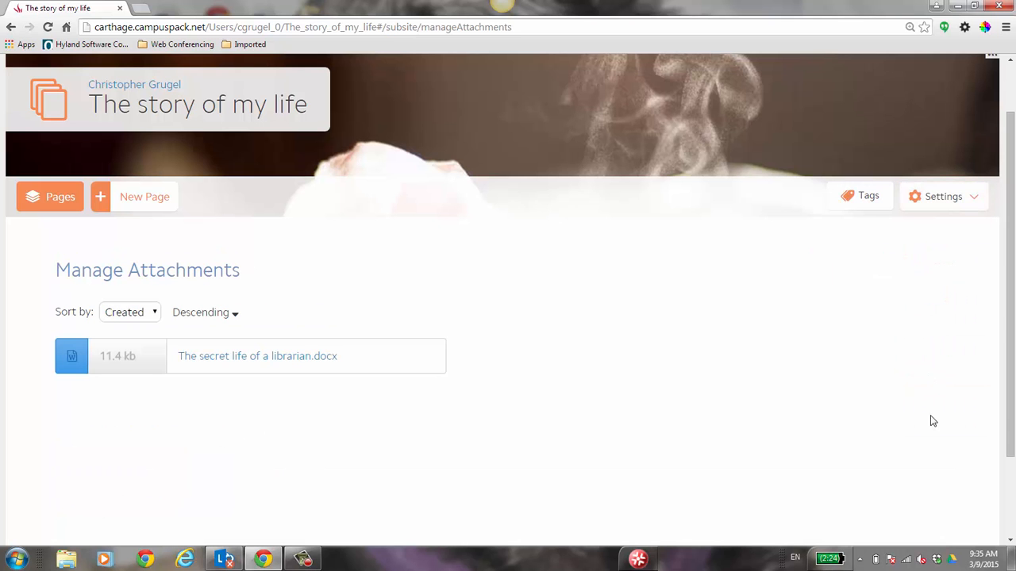
pyautogui.scroll(-1, 1011, 337)
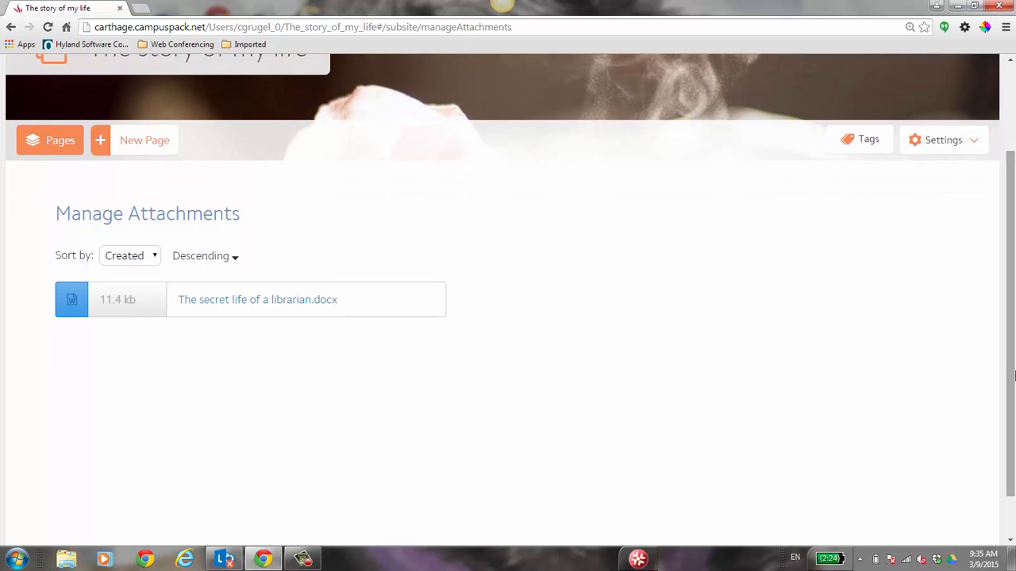
pyautogui.moveTo(249, 306)
pyautogui.moveTo(1009, 417); pyautogui.dragTo(1012, 250)
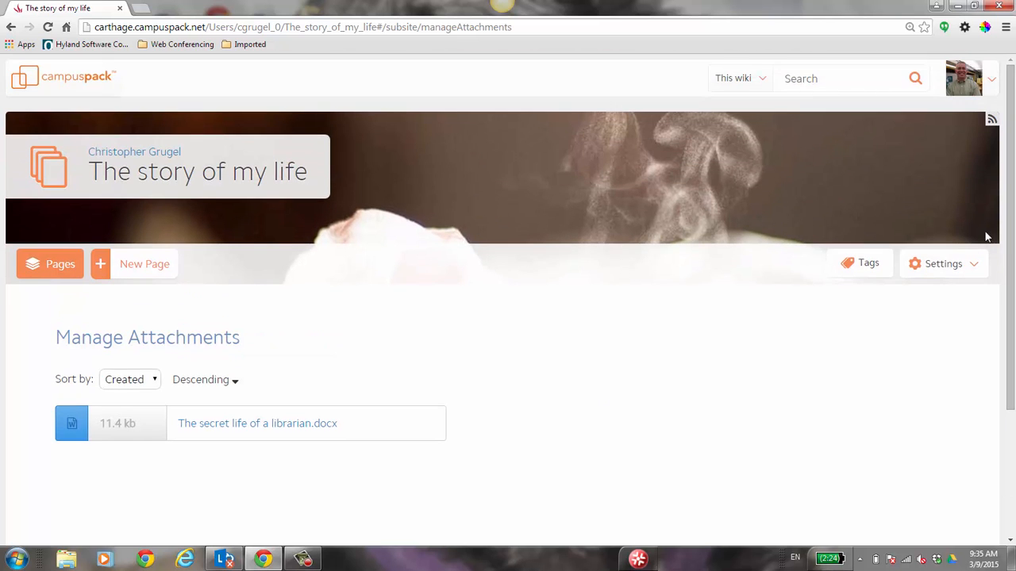
pyautogui.click(992, 78)
# - From the Portfolio page, reopen The story of my life wiki under My wikis
pyautogui.click(968, 117)
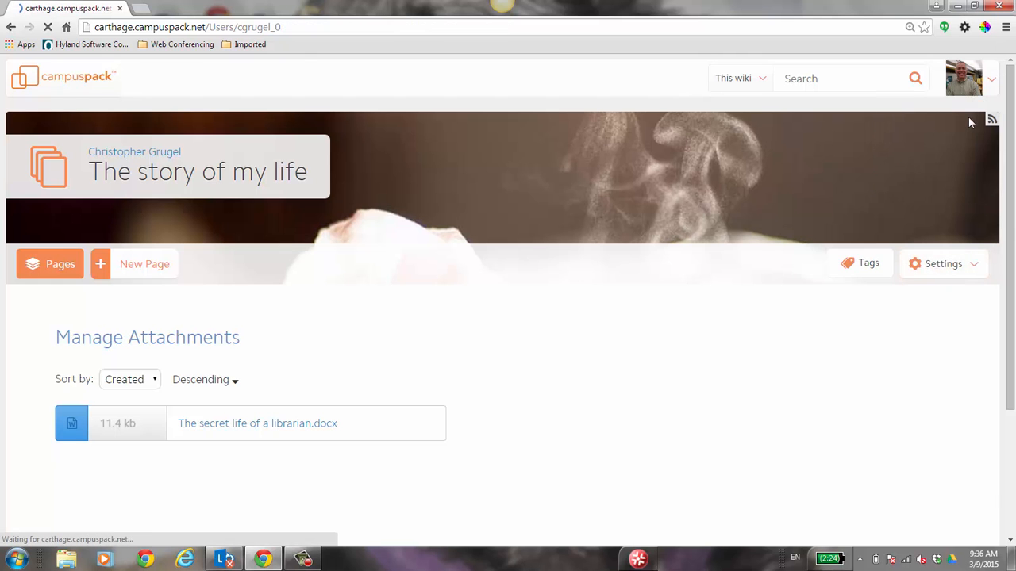
pyautogui.moveTo(1013, 161); pyautogui.dragTo(1013, 254)
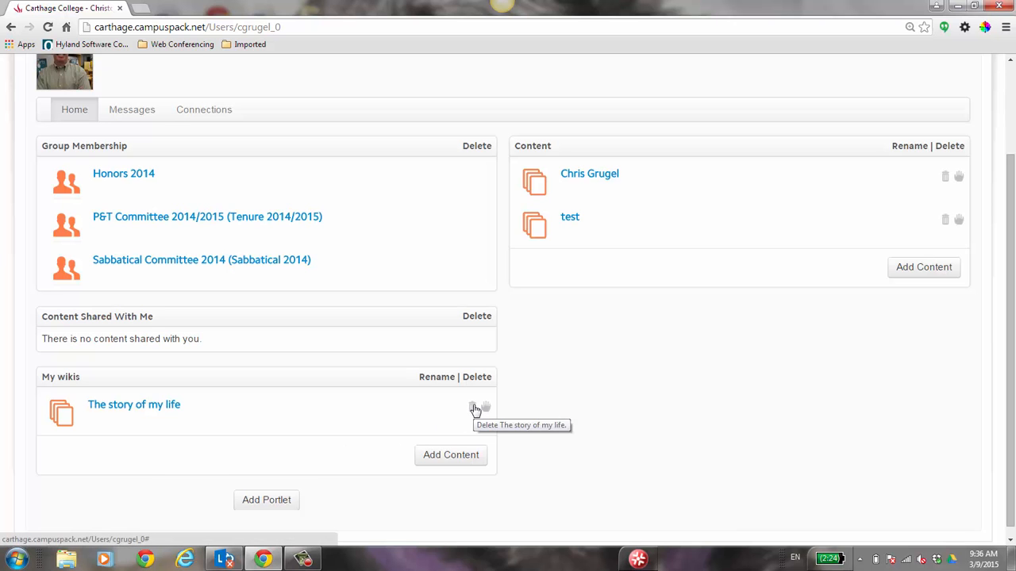
pyautogui.click(149, 406)
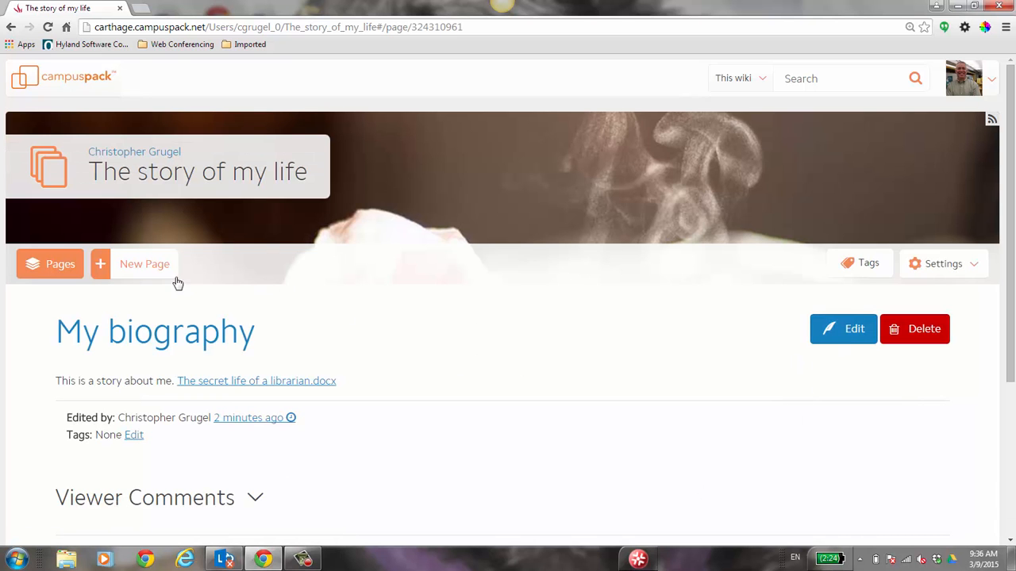
# - From the My biography page, go to the wiki's Permissions page and review its authors and time restriction fields
pyautogui.click(935, 264)
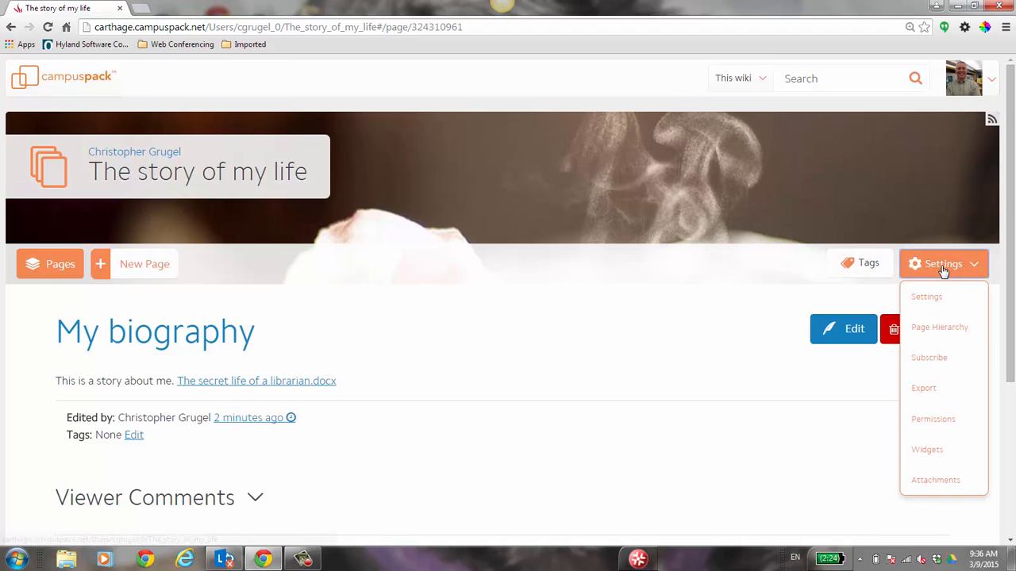
pyautogui.click(952, 424)
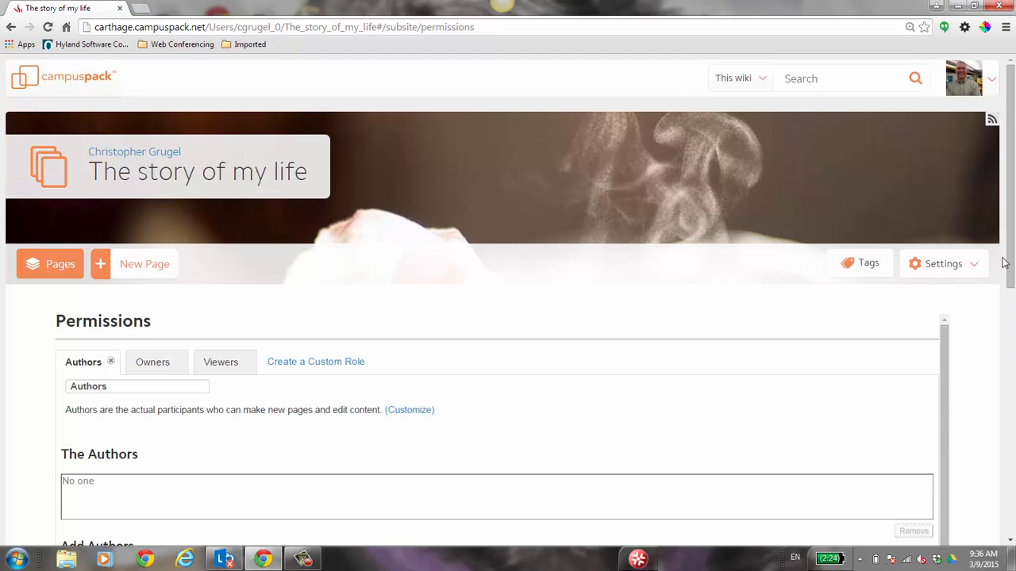
pyautogui.scroll(-2, 1010, 333)
pyautogui.scroll(-1, 1012, 337)
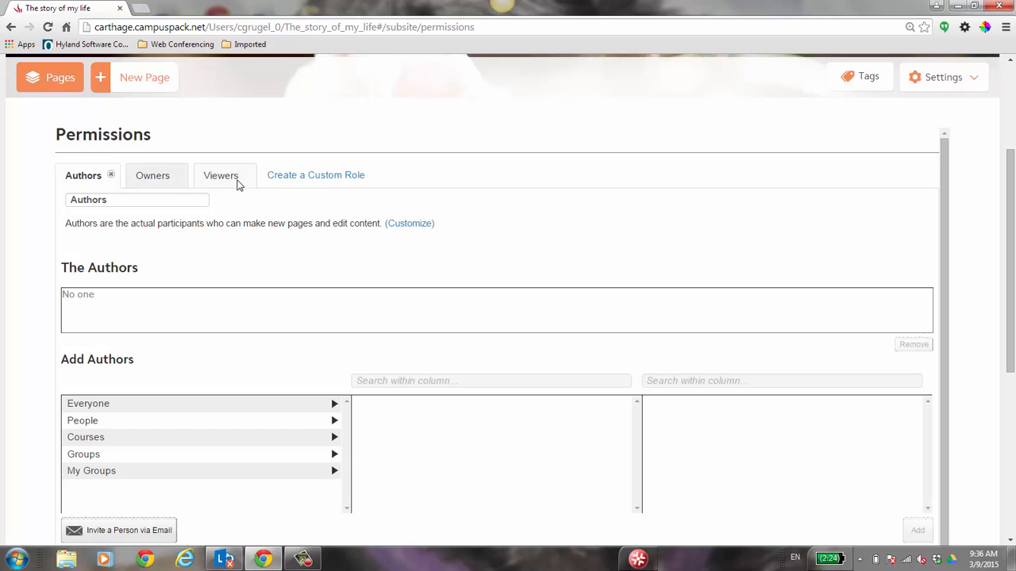
pyautogui.moveTo(1010, 335); pyautogui.dragTo(1013, 428)
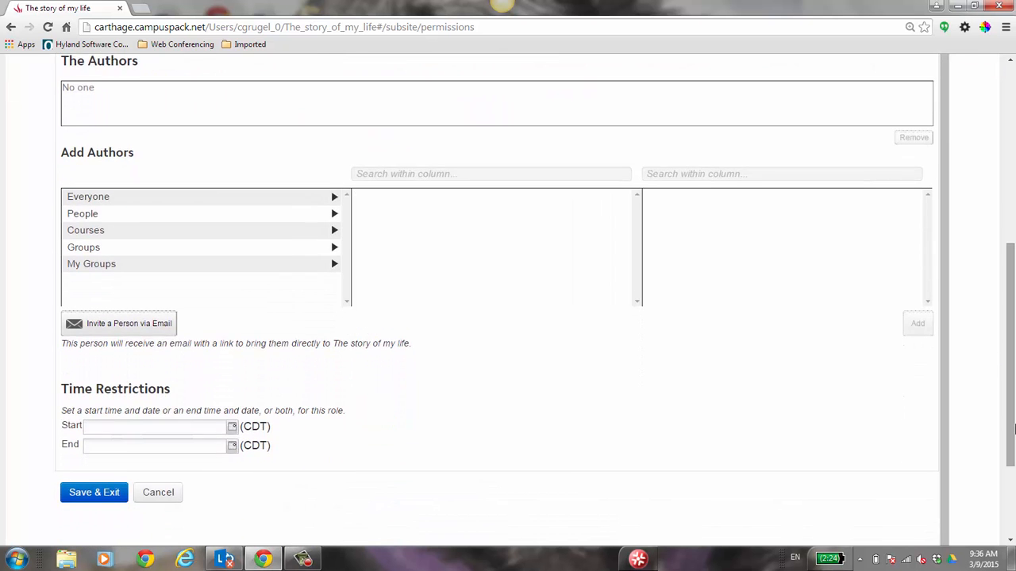